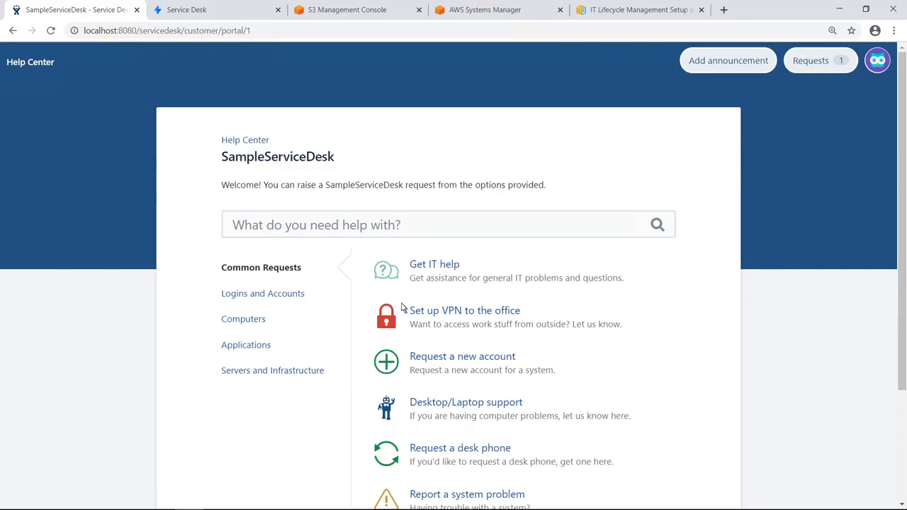
- Start a Request AWS Service Catalog Product under Servers and Infrastructure, with summary "New S3 Bucket" and product S3 WithLifeCycle
{"action": "left_click", "coordinate": [321, 378]}
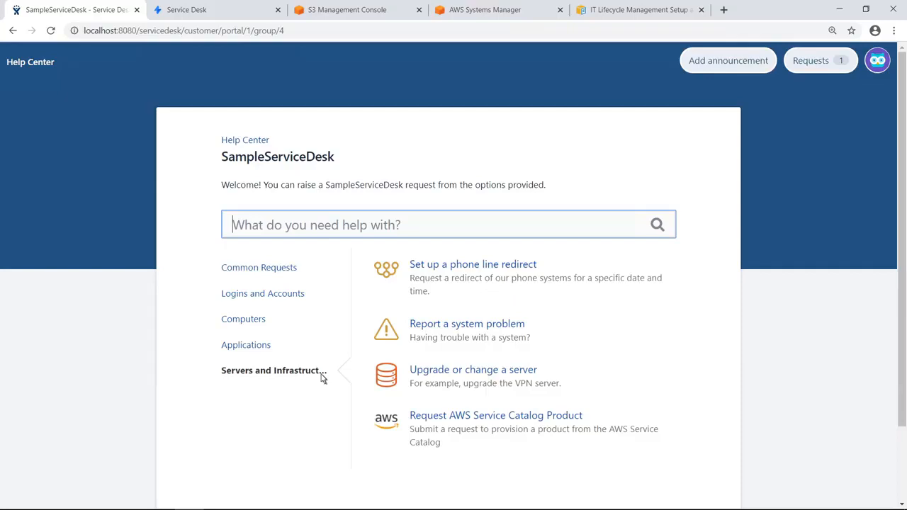
{"action": "left_click", "coordinate": [418, 418]}
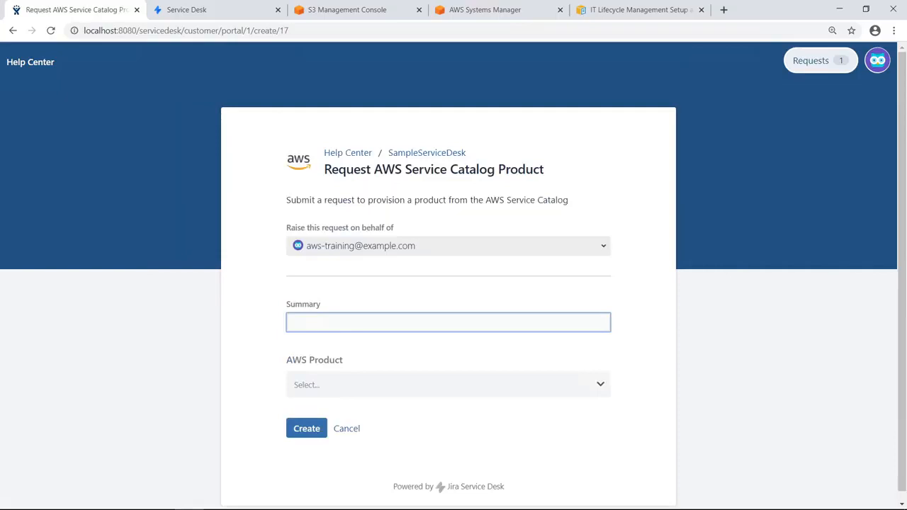
{"action": "type", "text": "New S3 Bucket"}
{"action": "left_click", "coordinate": [599, 391]}
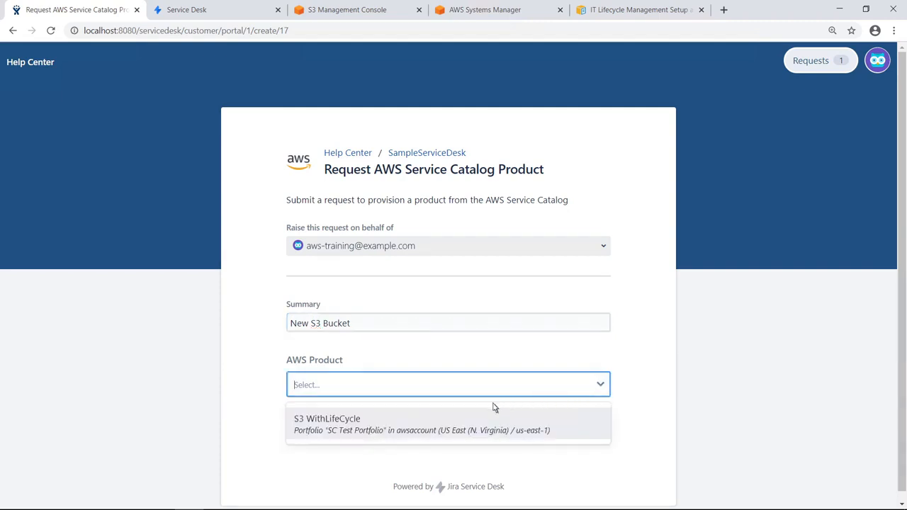
{"action": "left_click", "coordinate": [361, 425]}
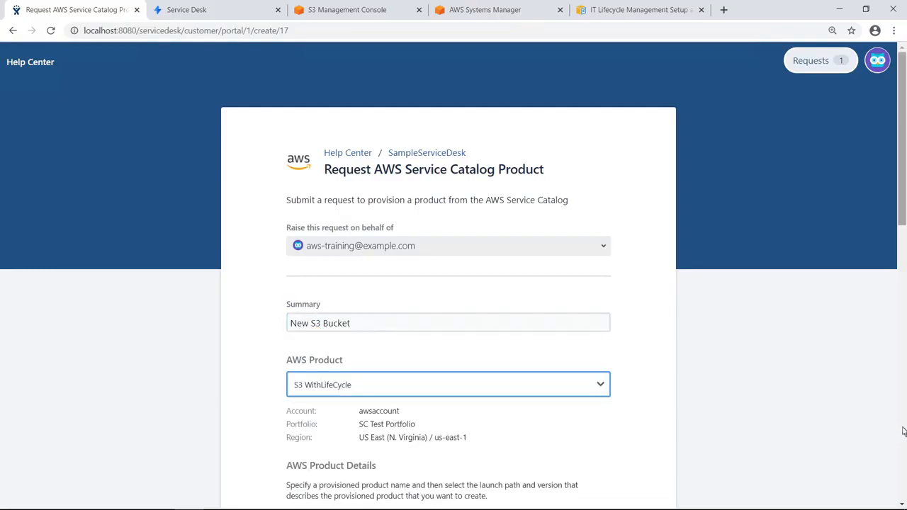
- Name the provisioned product Sample-S3-Bucket in the AWS product details
{"action": "scroll", "coordinate": [902, 431], "scroll_direction": "down", "scroll_amount": 4}
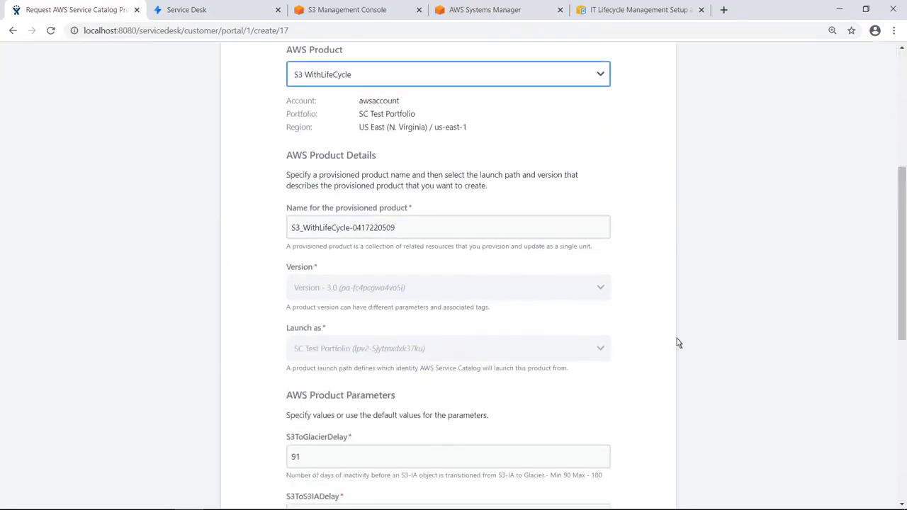
{"action": "triple_click", "coordinate": [396, 228]}
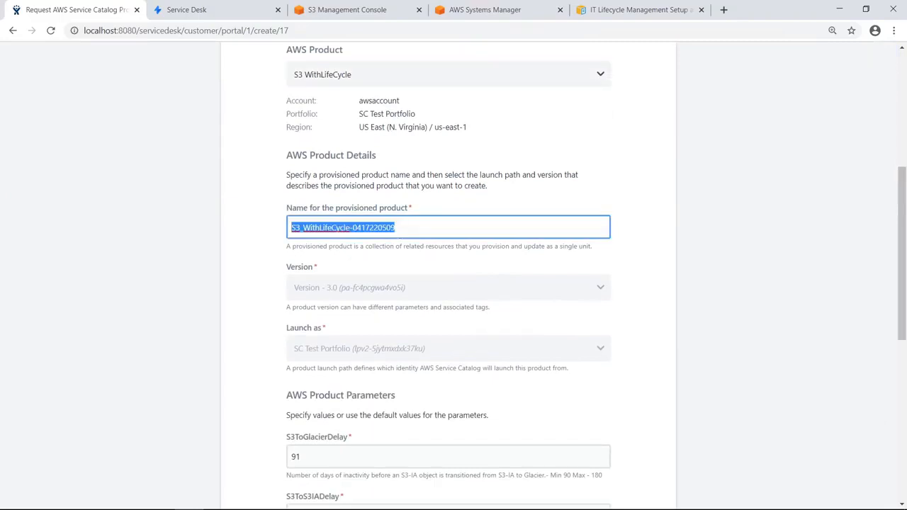
{"action": "type", "text": "Sample-S3-Bucket"}
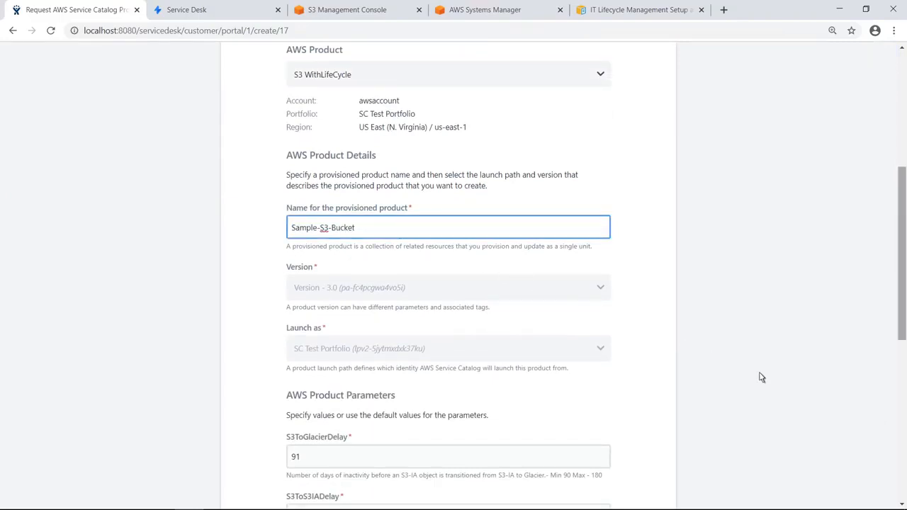
- Enter a product tag with key CostCenter and value 1001, and submit the request
{"action": "scroll", "coordinate": [902, 431], "scroll_direction": "down", "scroll_amount": 5}
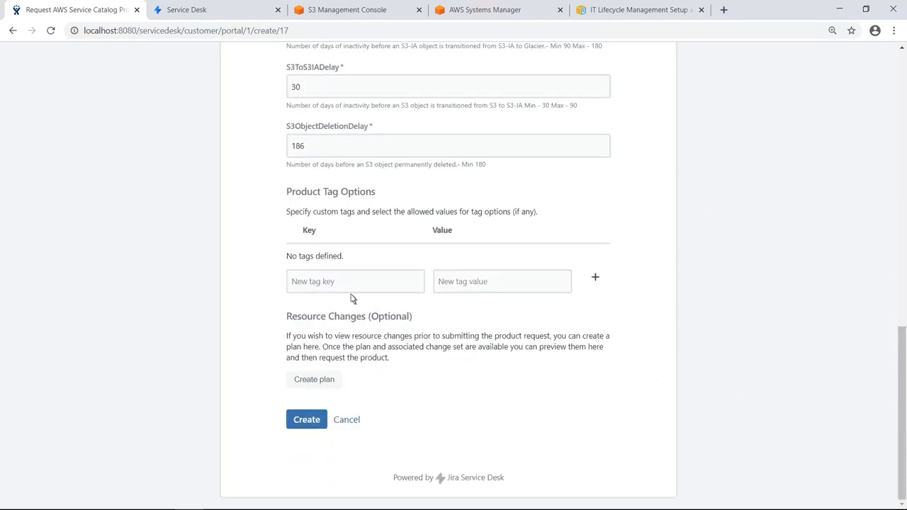
{"action": "left_click", "coordinate": [298, 283]}
{"action": "type", "text": "CostCenter"}
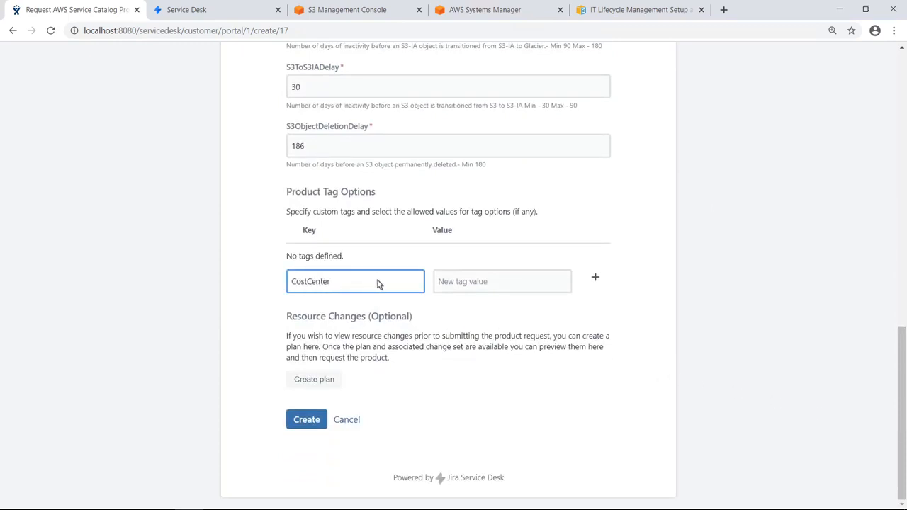
{"action": "left_click", "coordinate": [443, 281]}
{"action": "type", "text": "1001"}
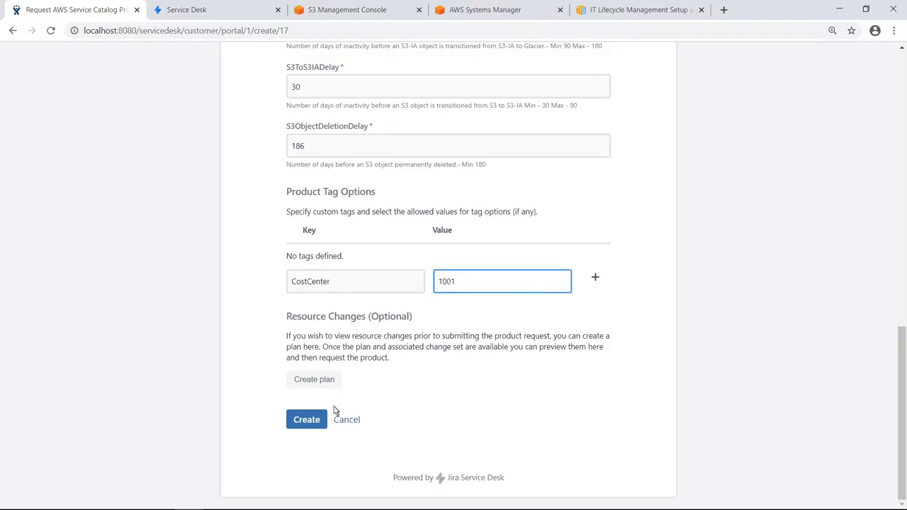
{"action": "left_click", "coordinate": [307, 419]}
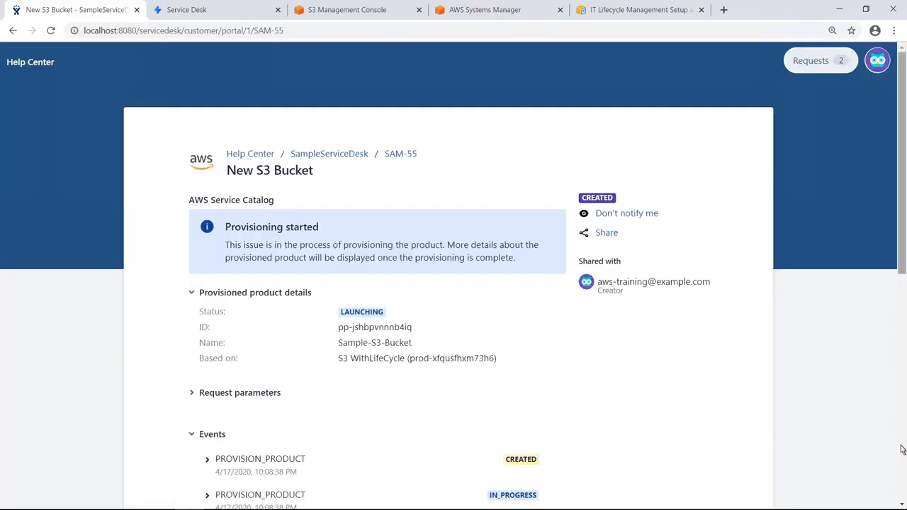
- Check the request's provisioning status and events, and open the newly provisioned bucket in the S3 Management Console
{"action": "scroll", "coordinate": [902, 449], "scroll_direction": "down", "scroll_amount": 2}
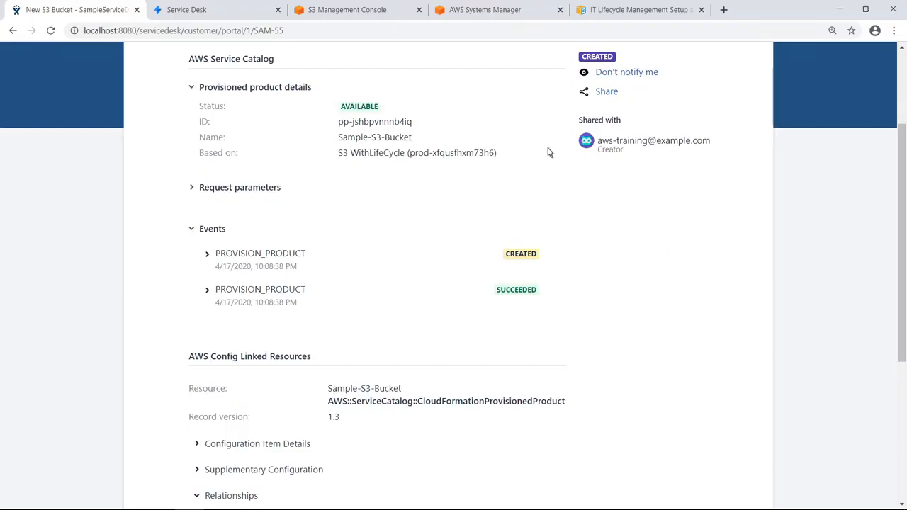
{"action": "left_click", "coordinate": [387, 15]}
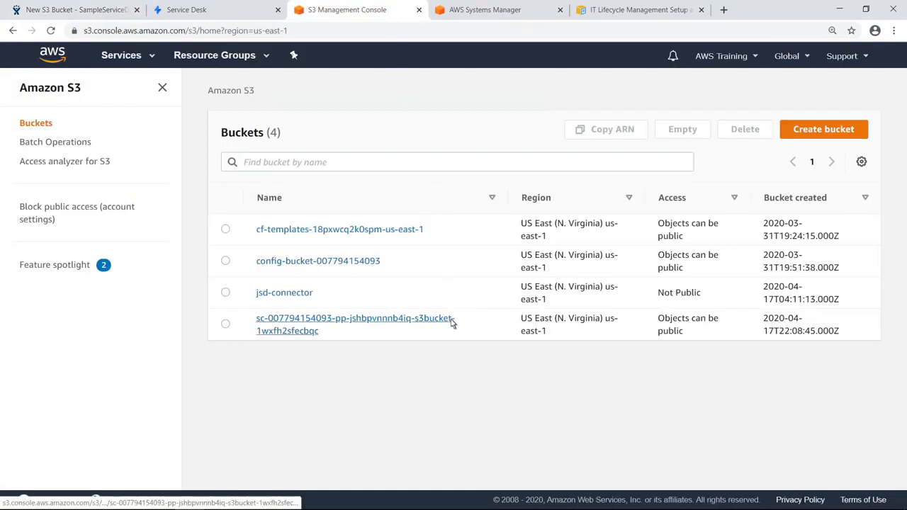
{"action": "left_click", "coordinate": [425, 318]}
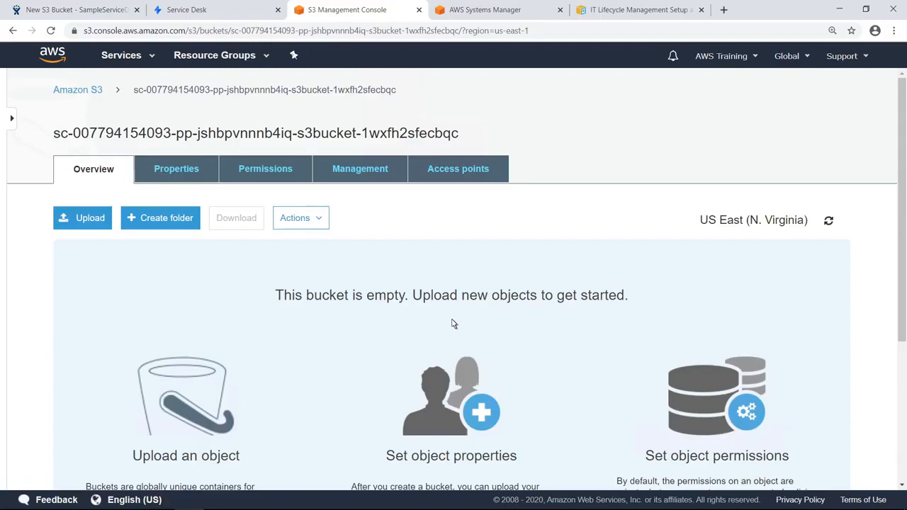
- Read the IT Lifecycle Management guide, including the section on creating issues with suggestions and a linked AWS resource
{"action": "left_click", "coordinate": [594, 14]}
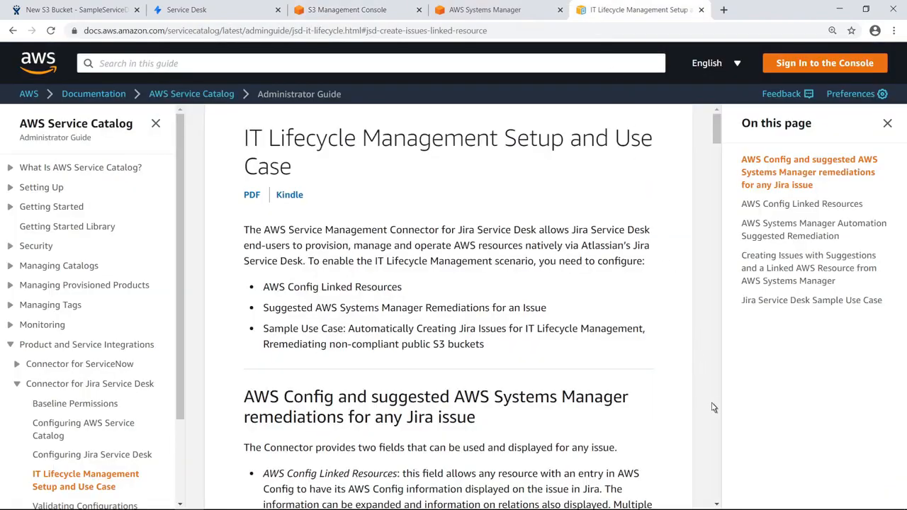
{"action": "scroll", "coordinate": [716, 418], "scroll_direction": "down", "scroll_amount": 4}
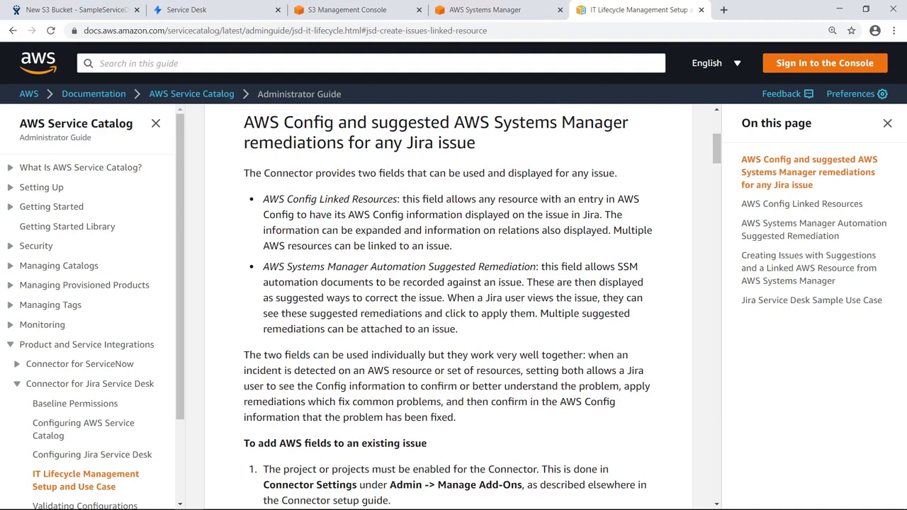
{"action": "left_click", "coordinate": [744, 264]}
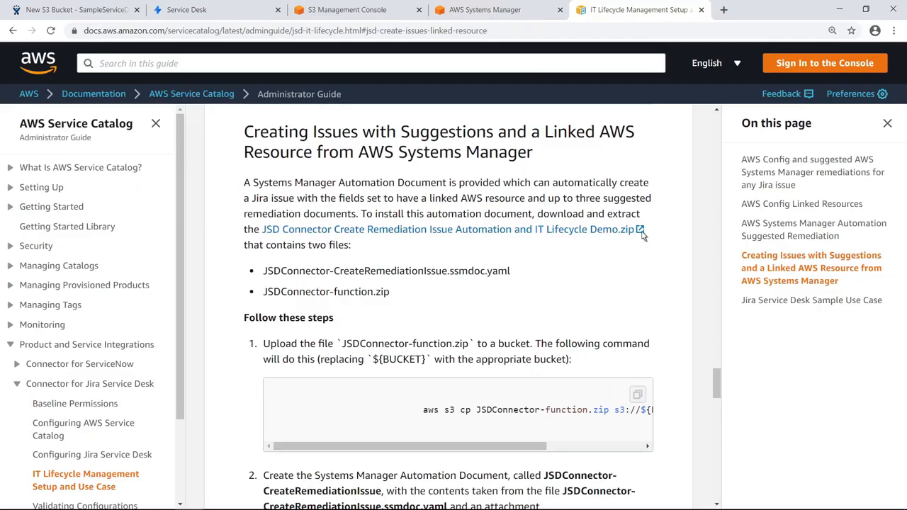
- In AWS Systems Manager, open the self-owned document JSDConnector-CreateRemediationIssue and review its input parameters and step
{"action": "left_click", "coordinate": [522, 16]}
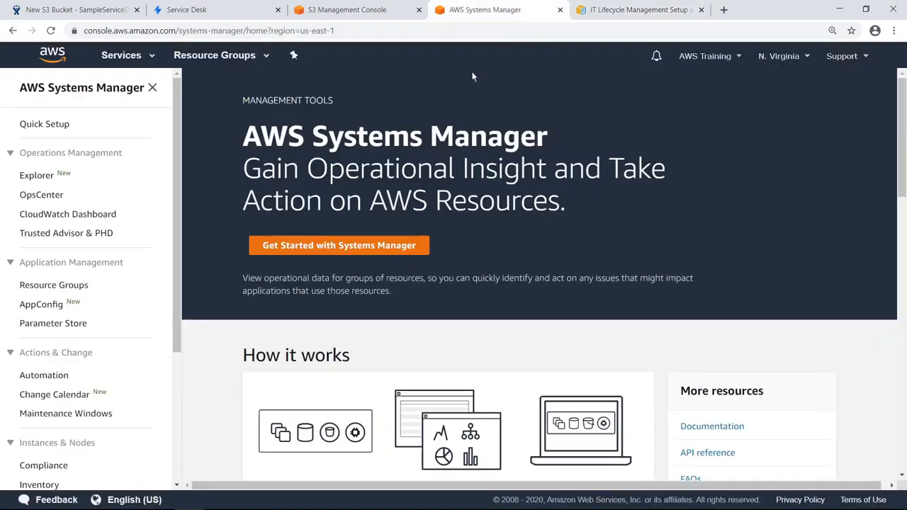
{"action": "scroll", "coordinate": [173, 442], "scroll_direction": "down", "scroll_amount": 3}
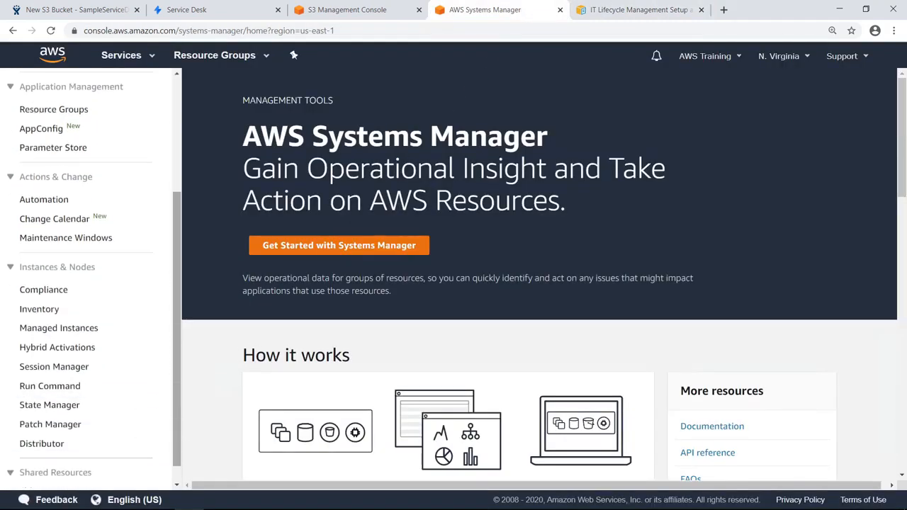
{"action": "left_click", "coordinate": [43, 474]}
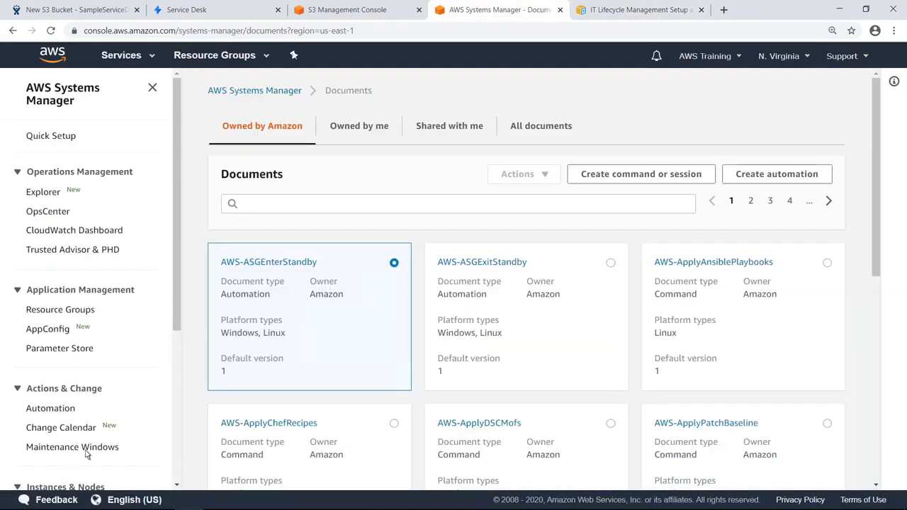
{"action": "left_click", "coordinate": [338, 129]}
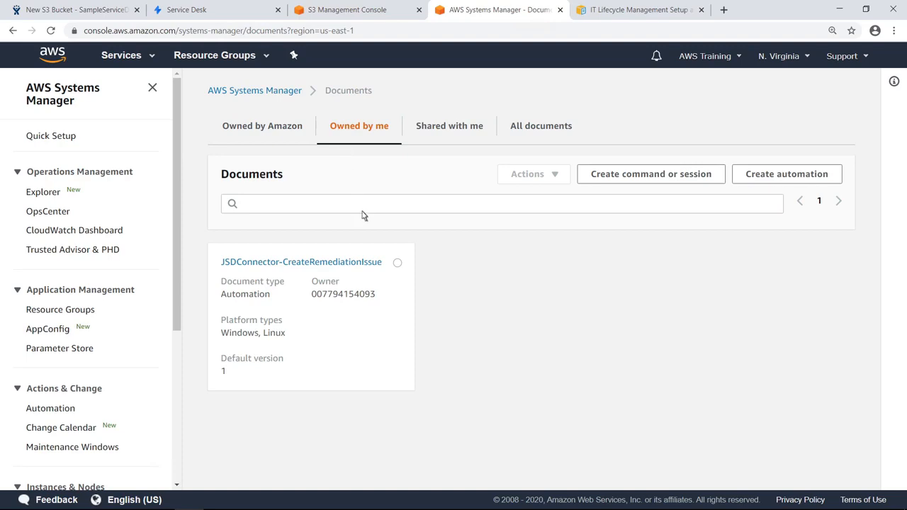
{"action": "left_click", "coordinate": [379, 264]}
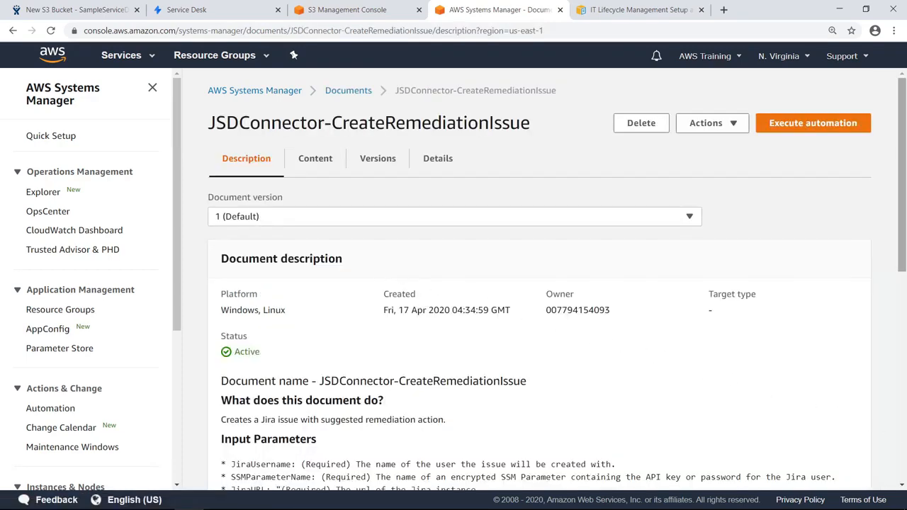
{"action": "scroll", "coordinate": [902, 432], "scroll_direction": "down", "scroll_amount": 6}
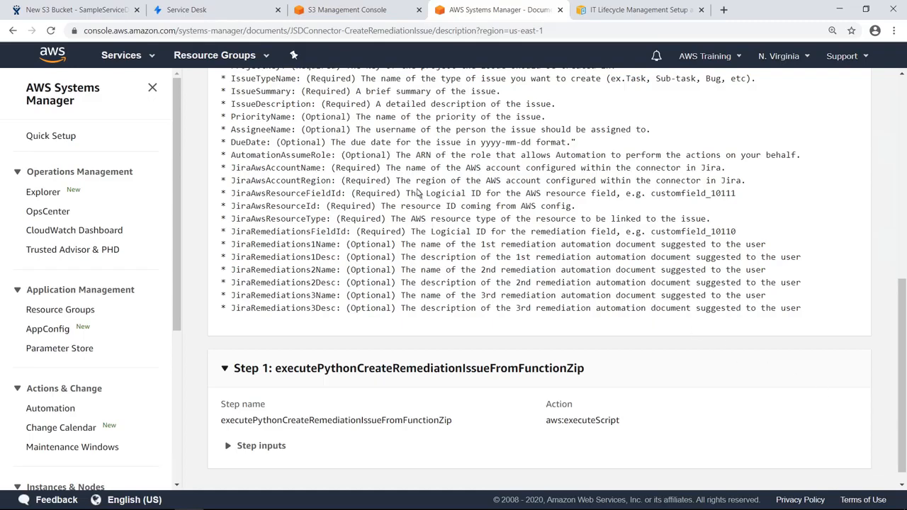
- In AWS Config, open the rule s3-bucket-public-read-prohibited-with-remediations and inspect its details and resources in scope
{"action": "left_click", "coordinate": [154, 60]}
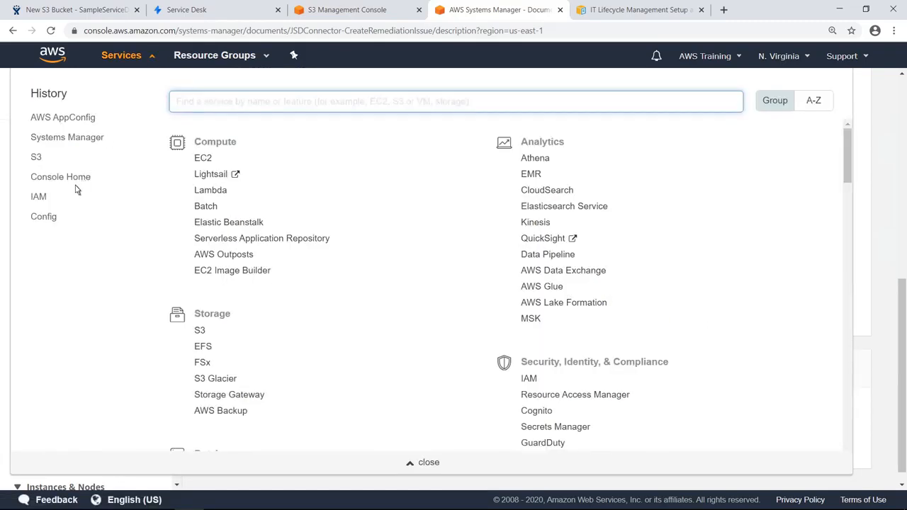
{"action": "left_click", "coordinate": [55, 218]}
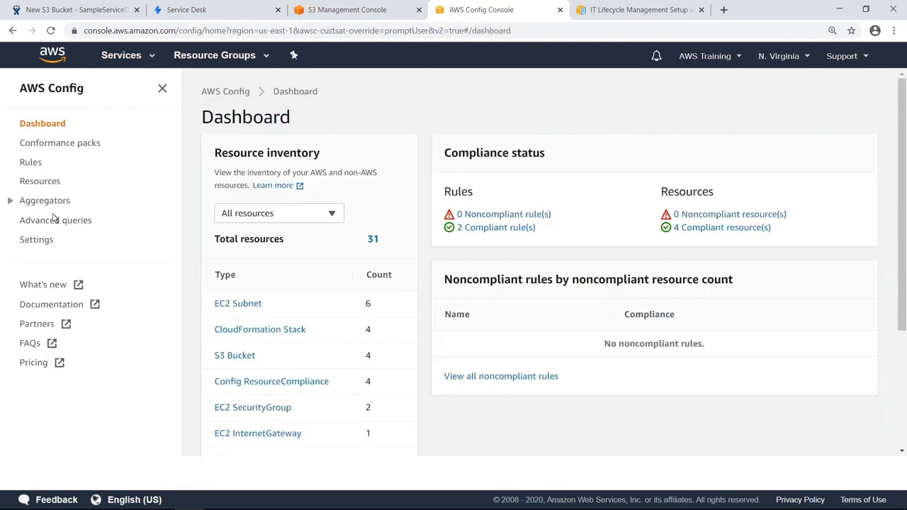
{"action": "left_click", "coordinate": [30, 162]}
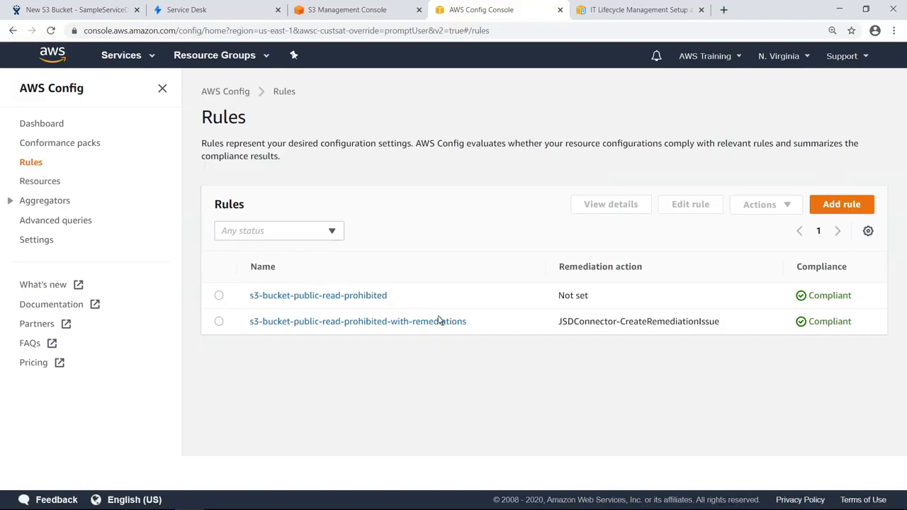
{"action": "left_click", "coordinate": [464, 322]}
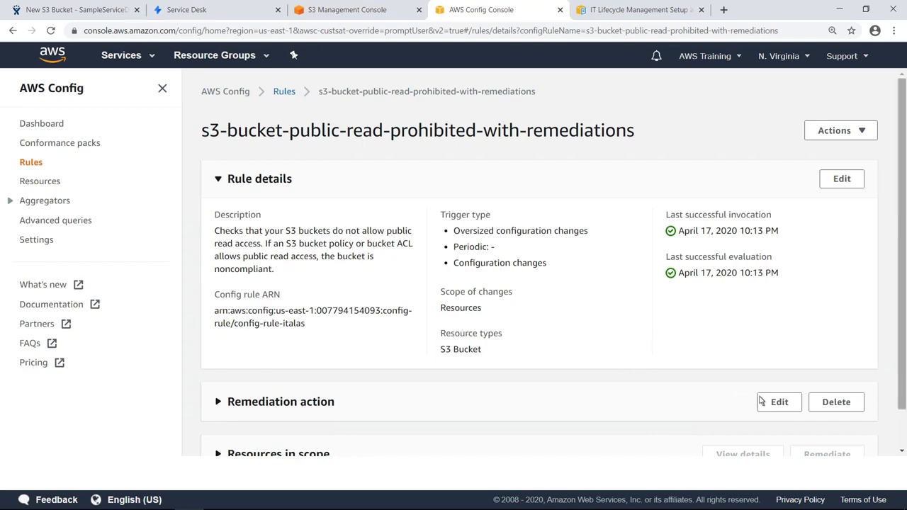
{"action": "scroll", "coordinate": [904, 435], "scroll_direction": "down", "scroll_amount": 1}
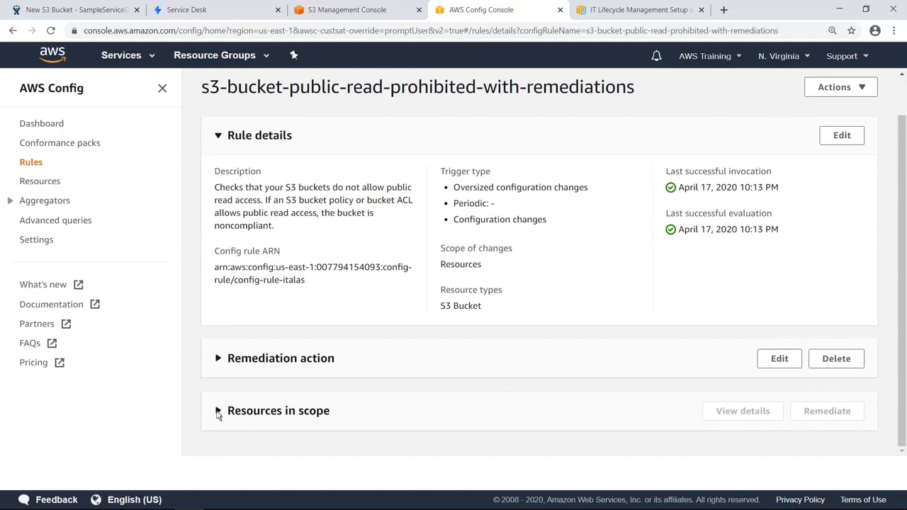
{"action": "left_click", "coordinate": [218, 412]}
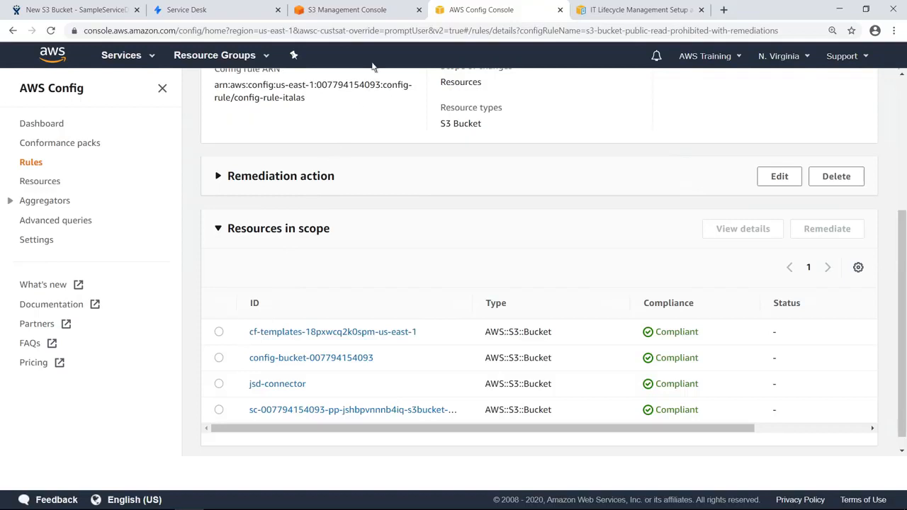
- In the S3 Management Console, grant Everyone the List objects and Read bucket permissions rights in the new bucket's access control list
{"action": "left_click", "coordinate": [396, 11]}
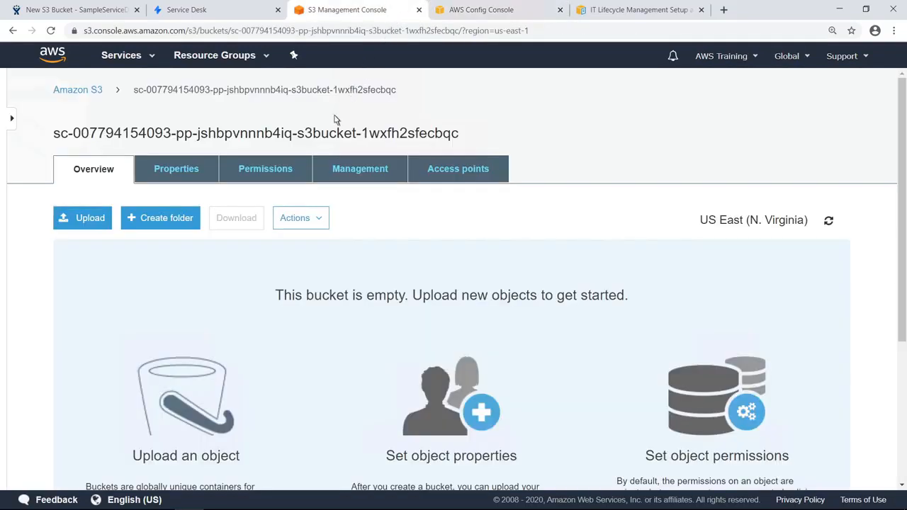
{"action": "left_click", "coordinate": [300, 177]}
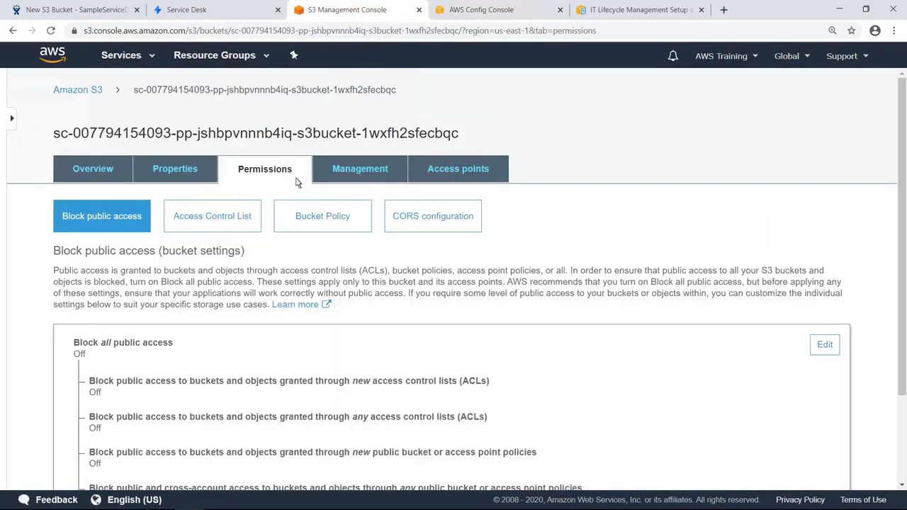
{"action": "left_click", "coordinate": [249, 225]}
{"action": "scroll", "coordinate": [902, 418], "scroll_direction": "down", "scroll_amount": 1}
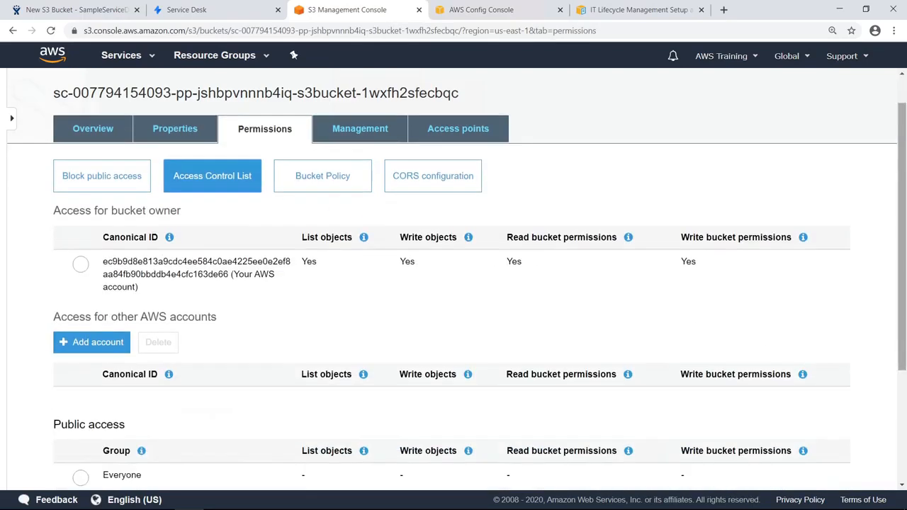
{"action": "scroll", "coordinate": [479, 271], "scroll_direction": "down", "scroll_amount": 2}
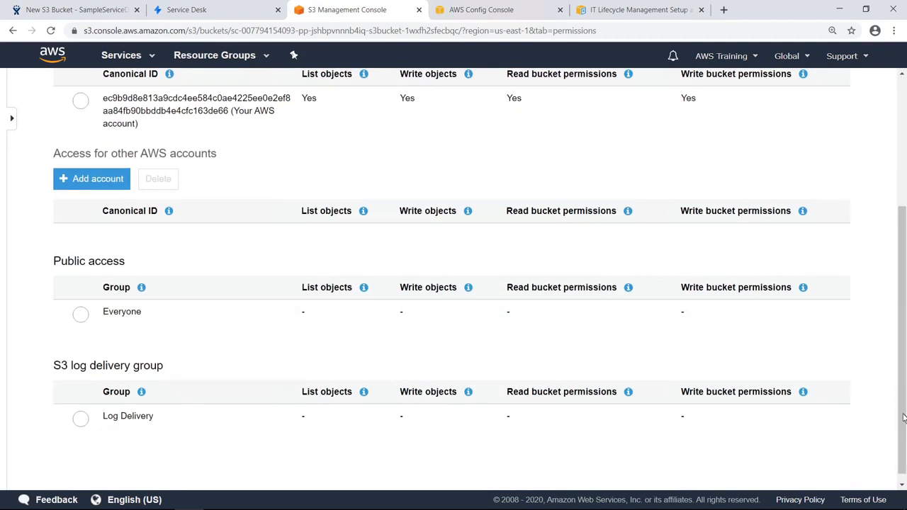
{"action": "left_click", "coordinate": [80, 316]}
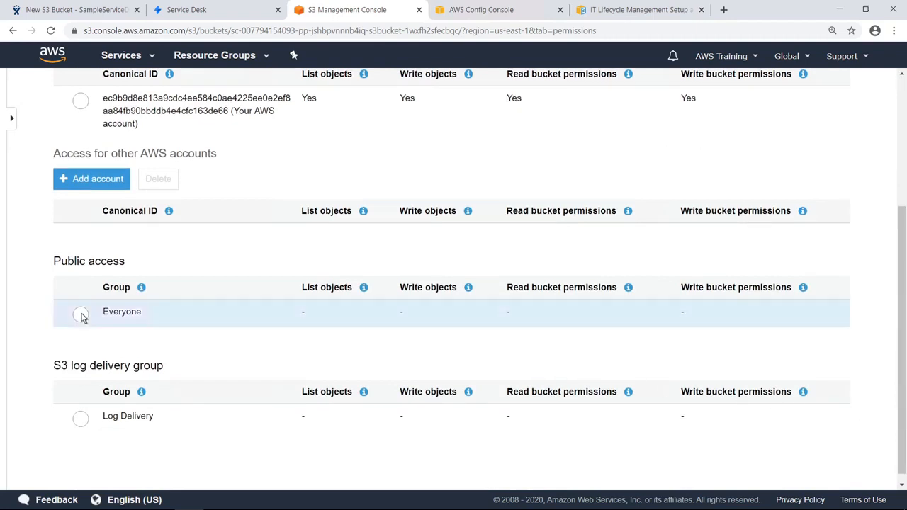
{"action": "left_click", "coordinate": [81, 315]}
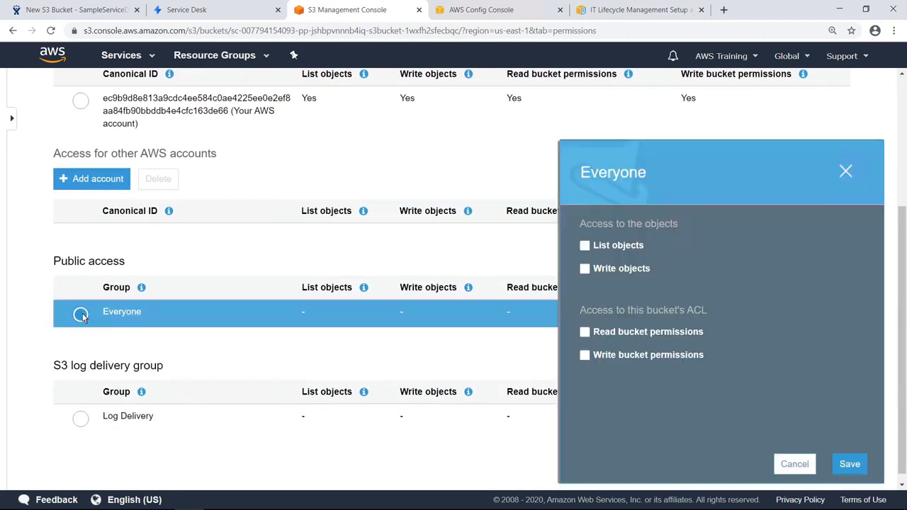
{"action": "left_click", "coordinate": [585, 248]}
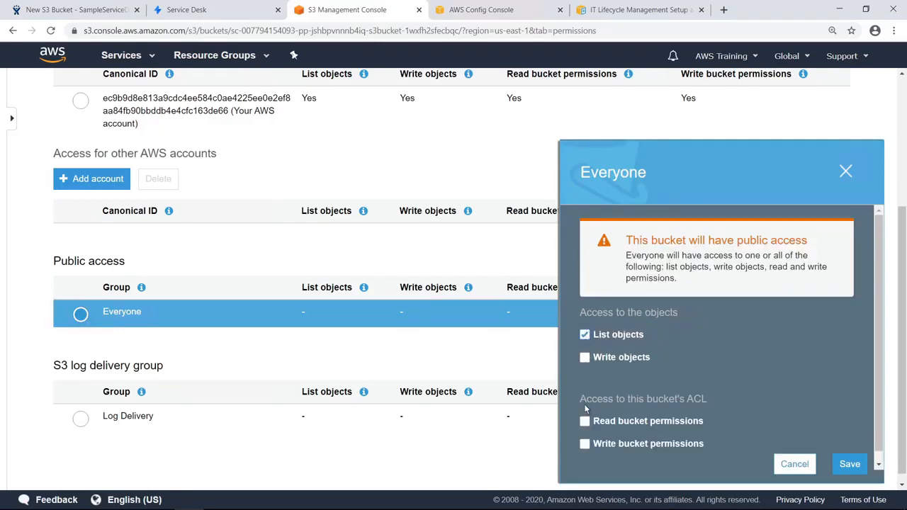
{"action": "left_click", "coordinate": [585, 422]}
{"action": "left_click", "coordinate": [848, 464]}
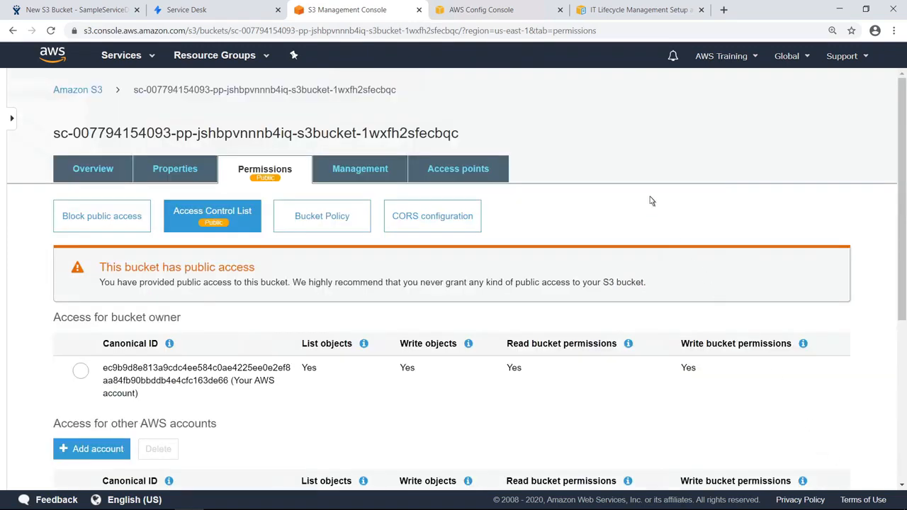
- In AWS Config, re-evaluate the rule s3-bucket-public-read-prohibited-with-remediations and check the compliance of its resources in scope
{"action": "left_click", "coordinate": [521, 15]}
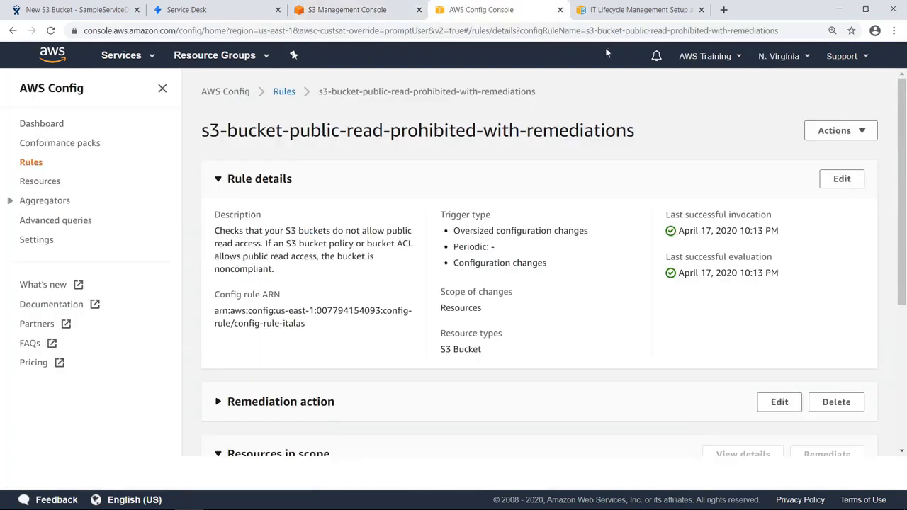
{"action": "left_click", "coordinate": [815, 133]}
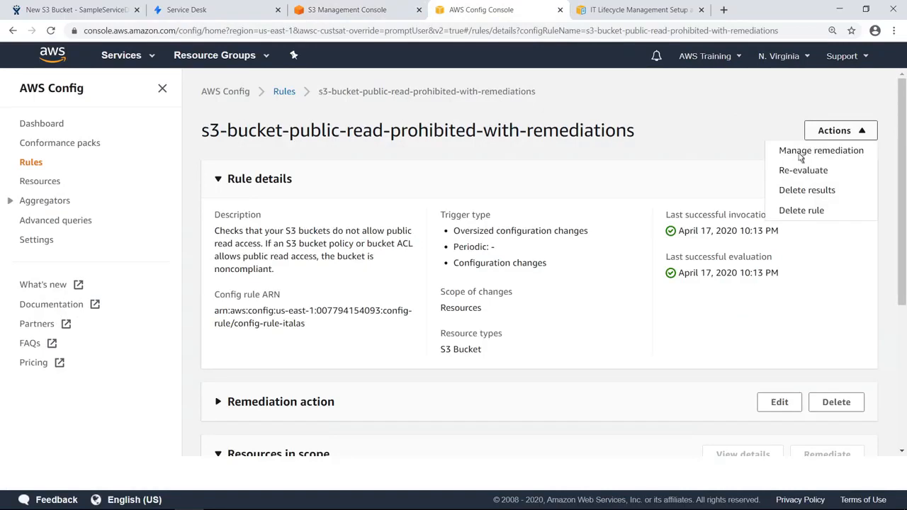
{"action": "left_click", "coordinate": [782, 171]}
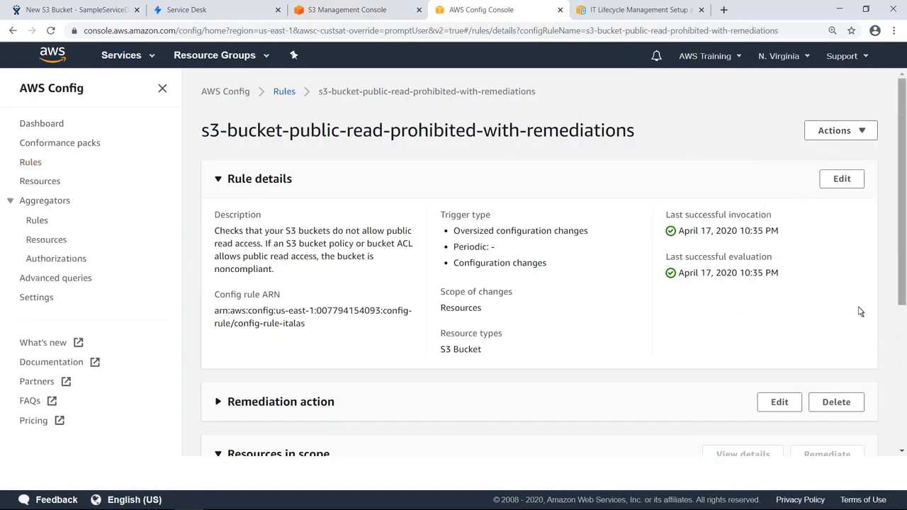
{"action": "left_click", "coordinate": [903, 388]}
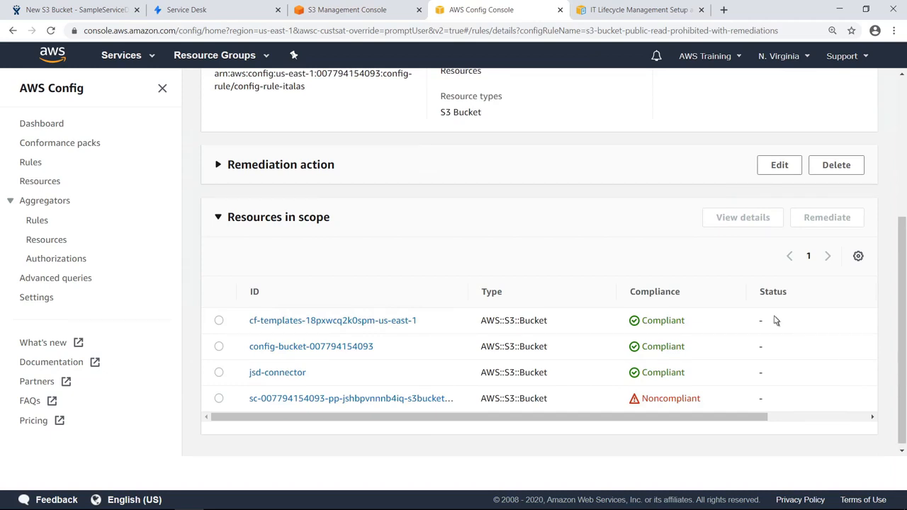
- In Jira Service Desk, open issue SAM-56 "Public S3 Bucket (non-compliant)" and copy the bucket name from its AWS Config linked resource
{"action": "left_click", "coordinate": [206, 10]}
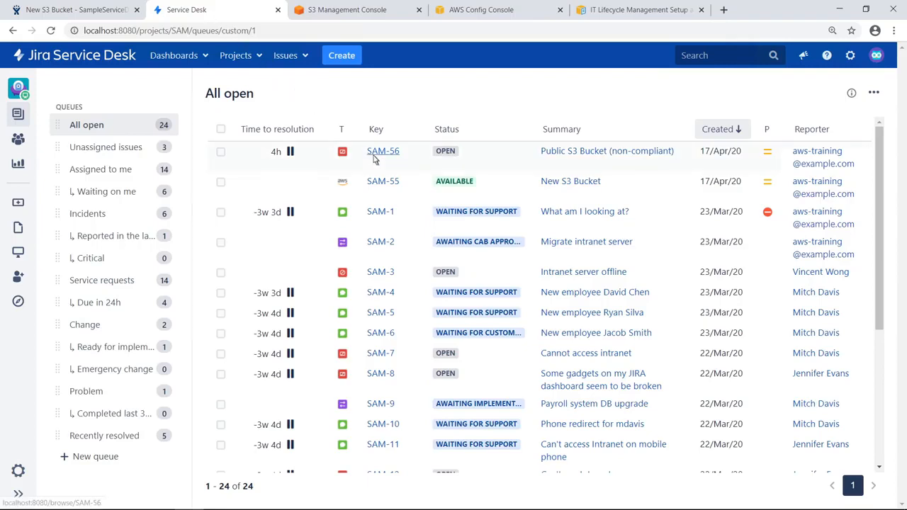
{"action": "left_click", "coordinate": [376, 160]}
{"action": "scroll", "coordinate": [903, 473], "scroll_direction": "down", "scroll_amount": 2}
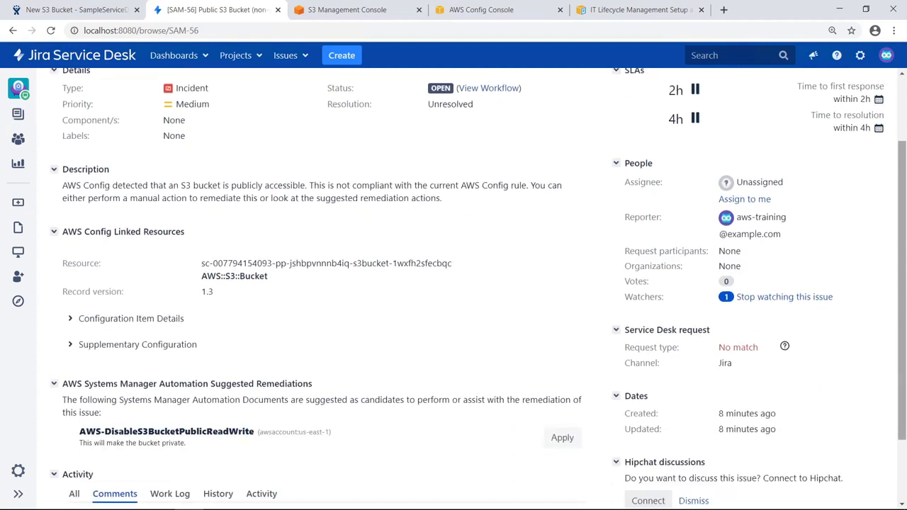
{"action": "scroll", "coordinate": [454, 283], "scroll_direction": "down", "scroll_amount": 2}
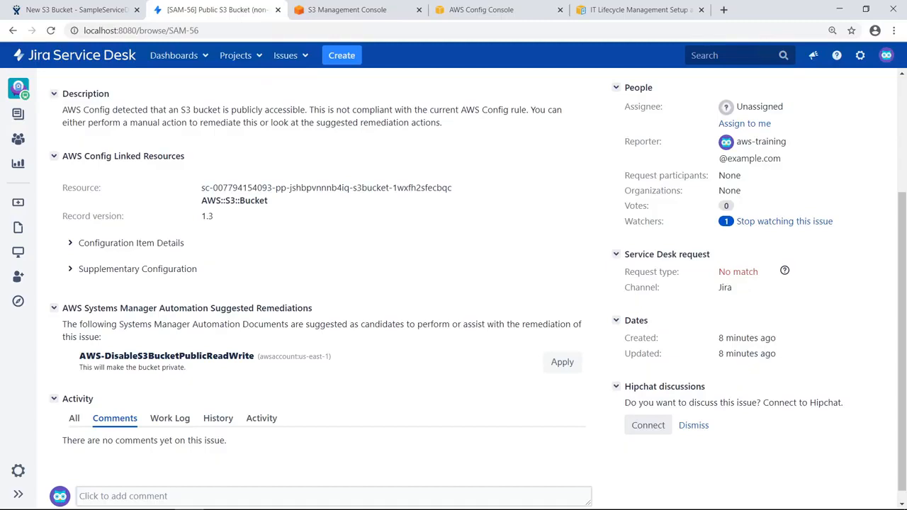
{"action": "triple_click", "coordinate": [448, 188]}
{"action": "key", "text": "ctrl+c"}
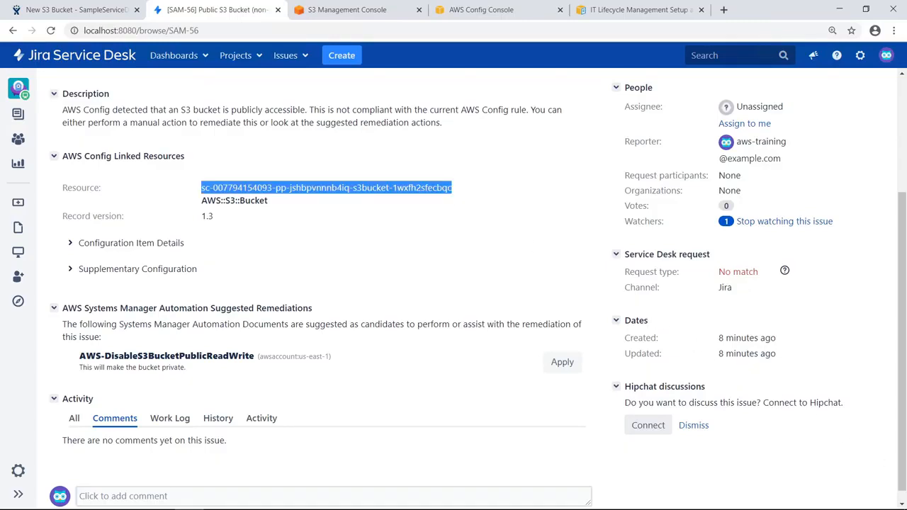
{"action": "left_click", "coordinate": [440, 192]}
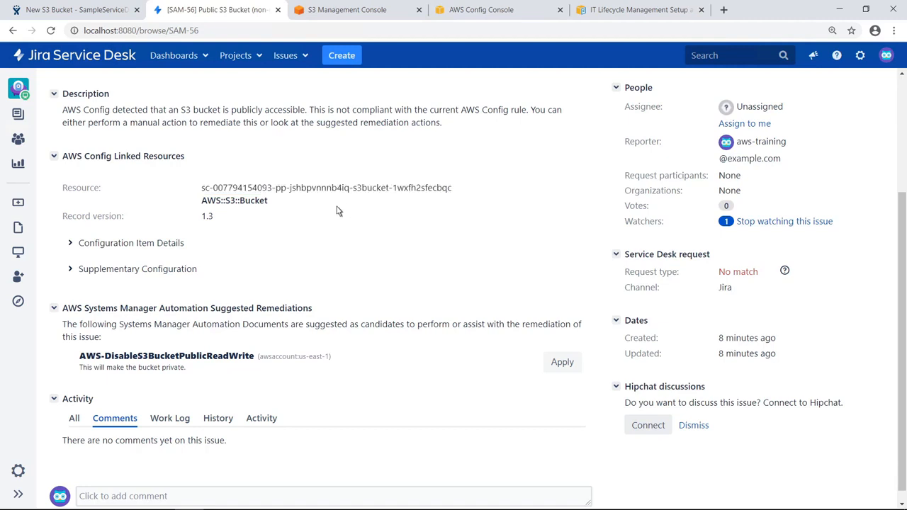
- Expand the linked resource's Configuration Item Details and Supplementary Configuration, and review them down to the suggested remediations
{"action": "left_click", "coordinate": [70, 245]}
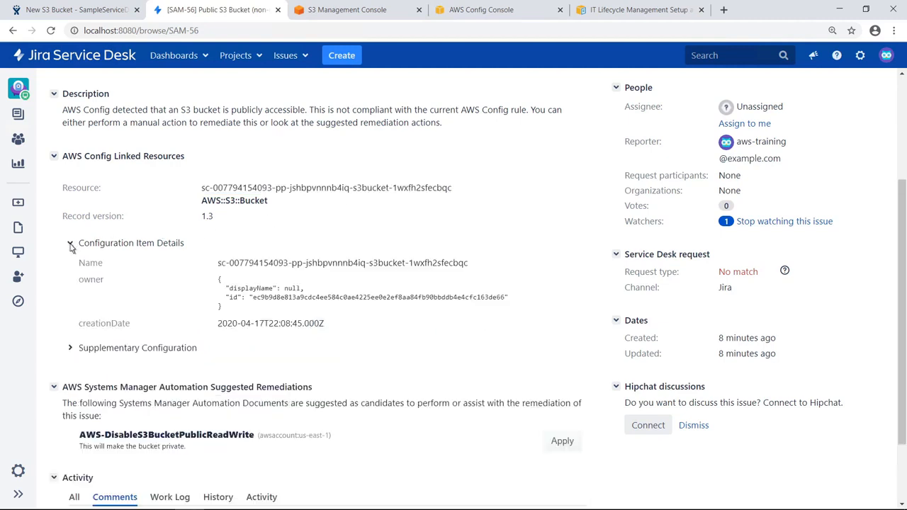
{"action": "left_click", "coordinate": [70, 348]}
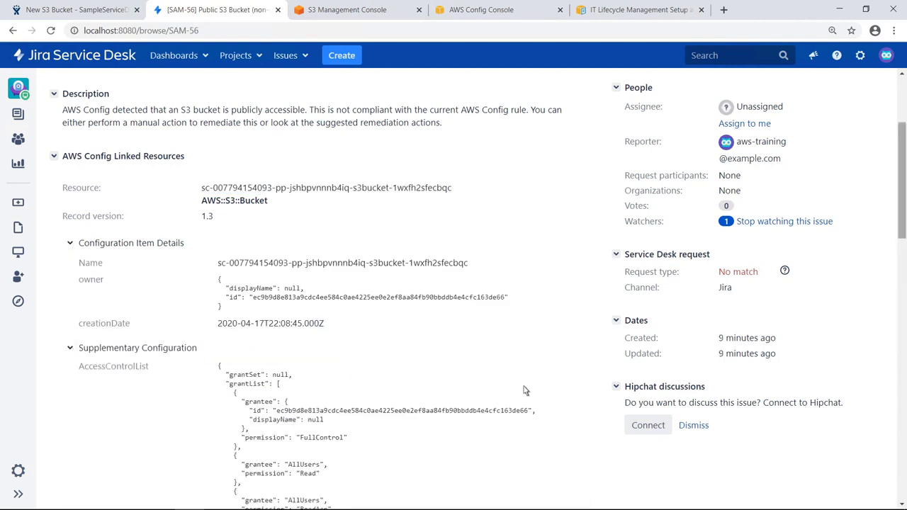
{"action": "scroll", "coordinate": [903, 422], "scroll_direction": "down", "scroll_amount": 15}
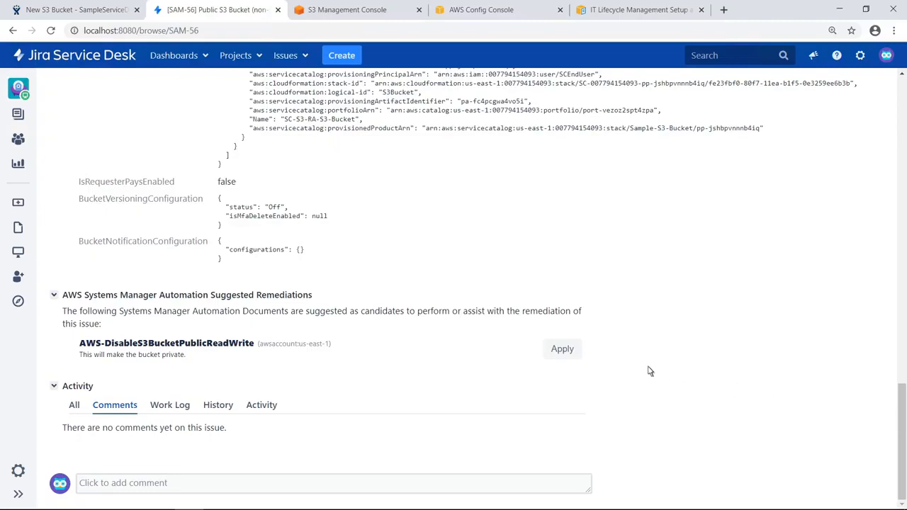
- Apply the suggested remediation AWS-DisableS3BucketPublicReadWrite, using the copied bucket name as S3BucketName, and create the automation request
{"action": "left_click", "coordinate": [563, 349]}
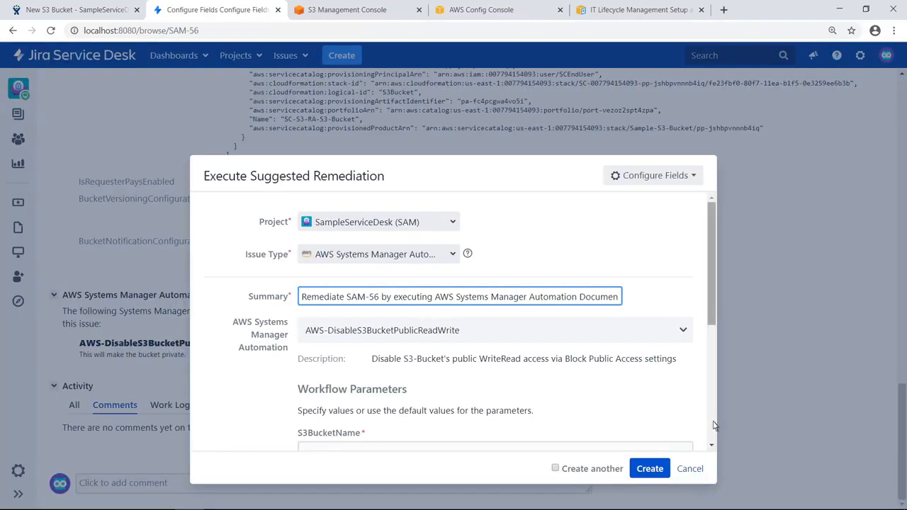
{"action": "scroll", "coordinate": [714, 425], "scroll_direction": "down", "scroll_amount": 2}
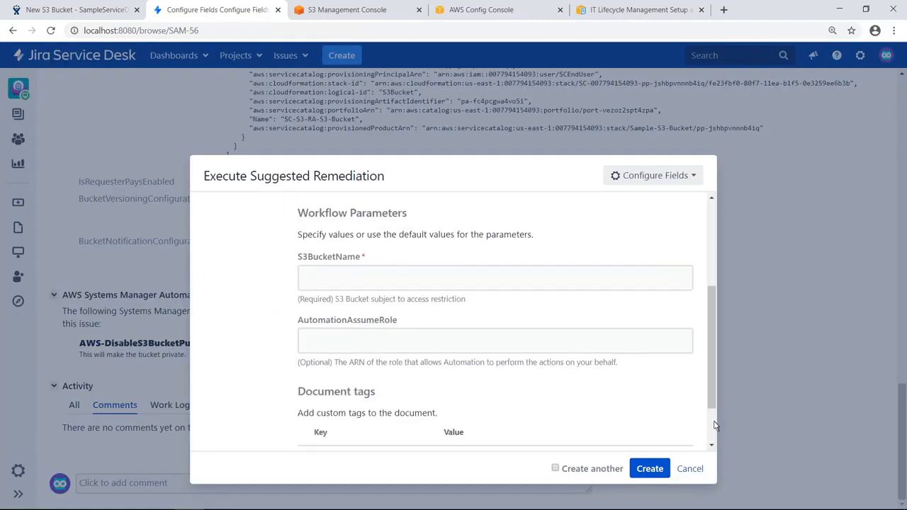
{"action": "left_click", "coordinate": [309, 281]}
{"action": "key", "text": "ctrl+v"}
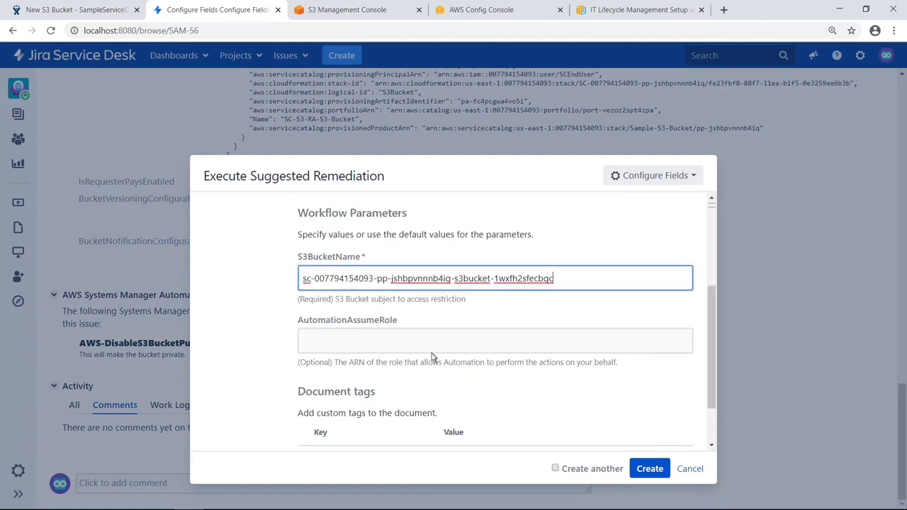
{"action": "left_click", "coordinate": [641, 473]}
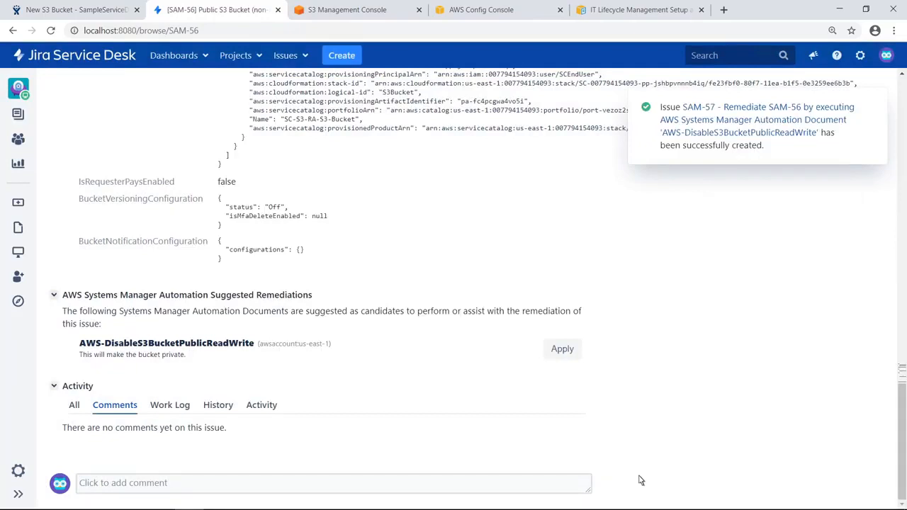
- Open the newly created remediation request and review its execution details, issue links and comments
{"action": "left_click", "coordinate": [664, 138]}
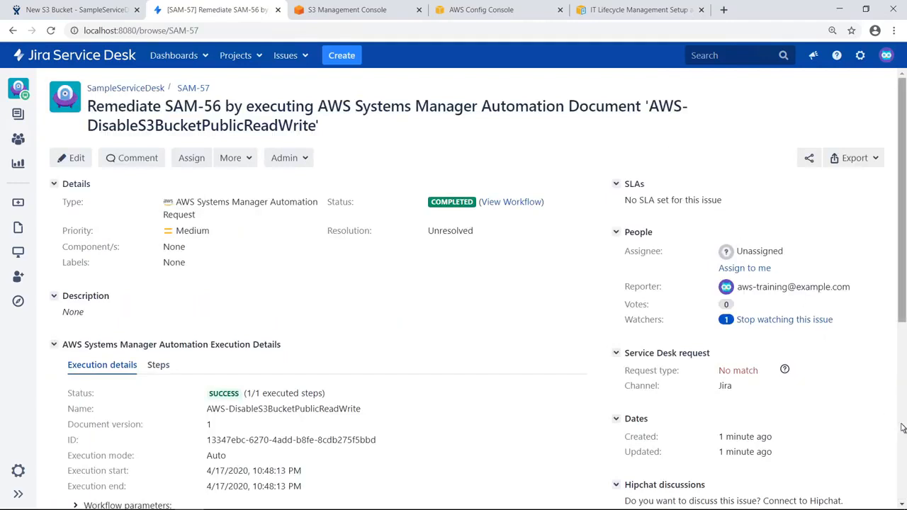
{"action": "scroll", "coordinate": [903, 427], "scroll_direction": "down", "scroll_amount": 4}
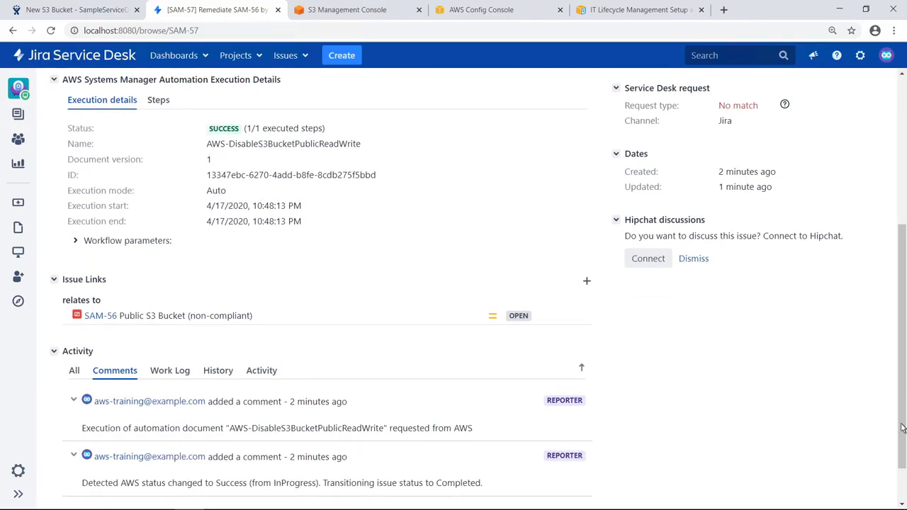
- Check the bucket's access in the S3 Management Console and its compliance and remediation status in AWS Config
{"action": "left_click", "coordinate": [347, 11]}
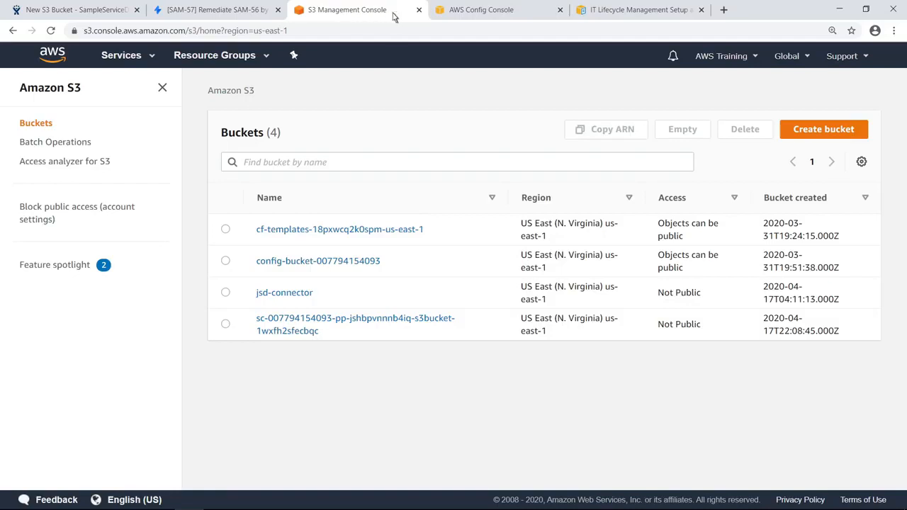
{"action": "left_click", "coordinate": [514, 12]}
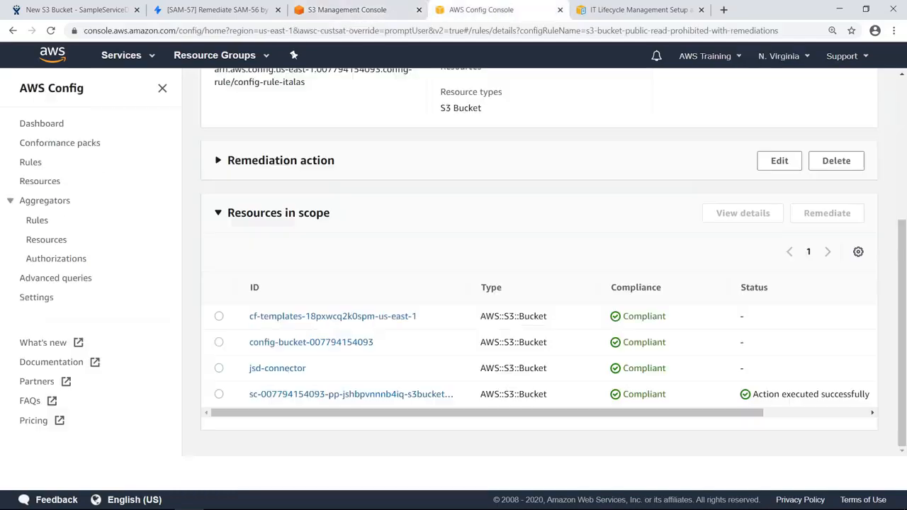